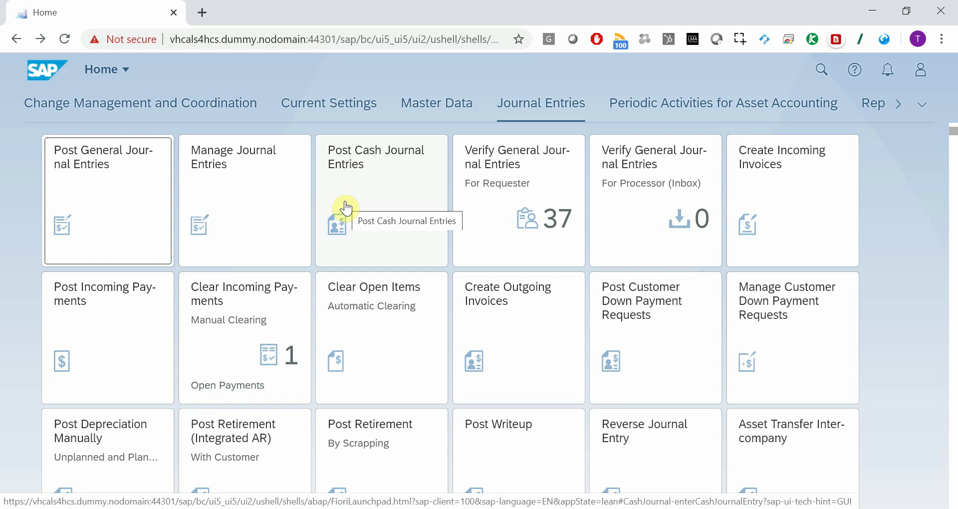
Step: Open the Post General Journal Entries app from the Journal Entries tab
{"action": "left_click", "coordinate": [125, 203]}
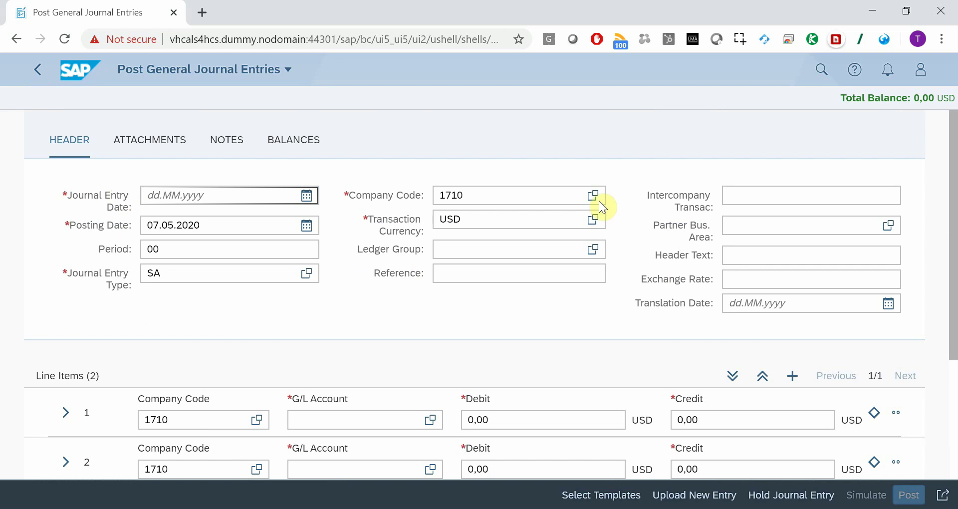
Step: Start a Support Ticket with subject 'Does not work' and description 'Test', checking the paste-image help
{"action": "left_click", "coordinate": [921, 80]}
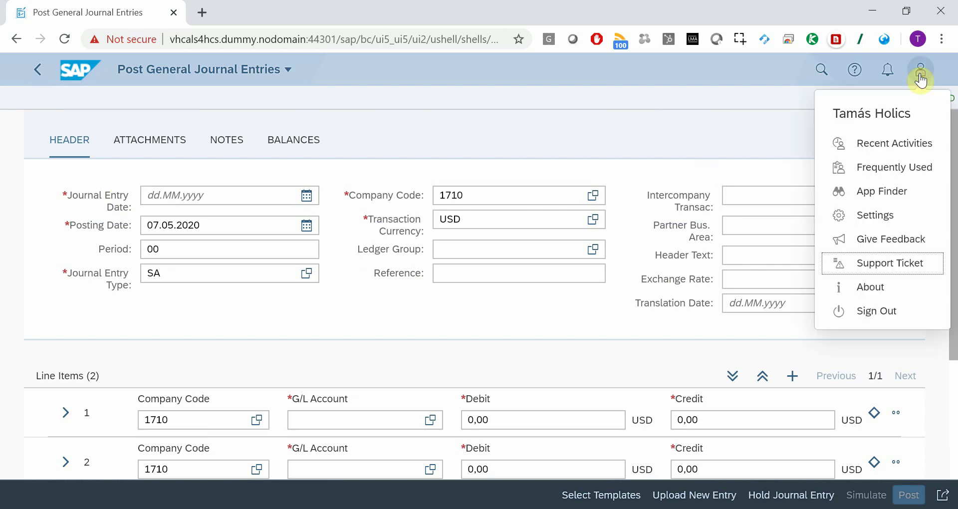
{"action": "left_click", "coordinate": [882, 274]}
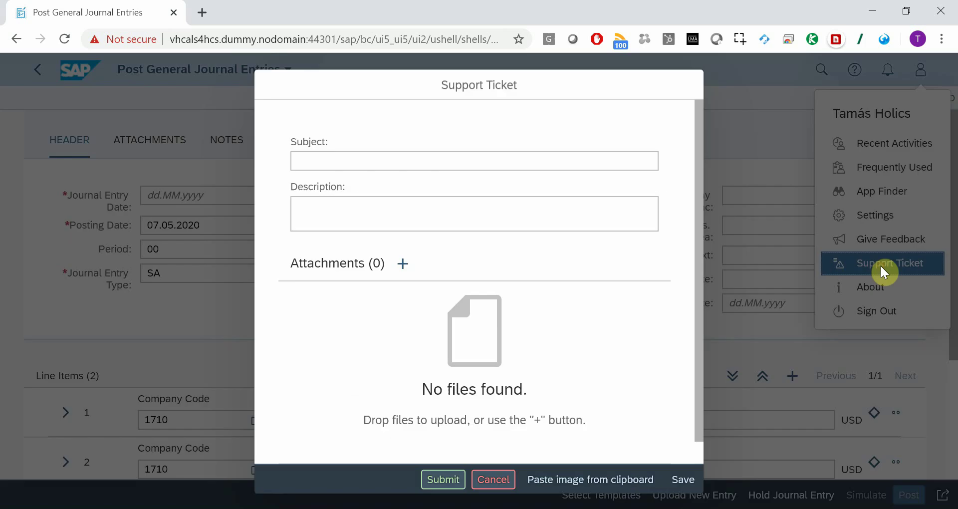
{"action": "left_click", "coordinate": [414, 155]}
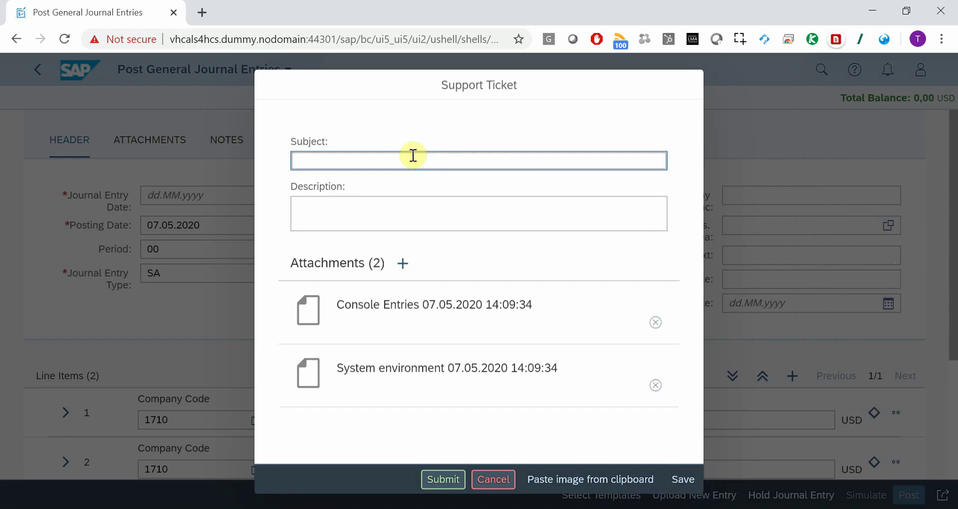
{"action": "type", "text": "Does not work"}
{"action": "key", "text": "Tab"}
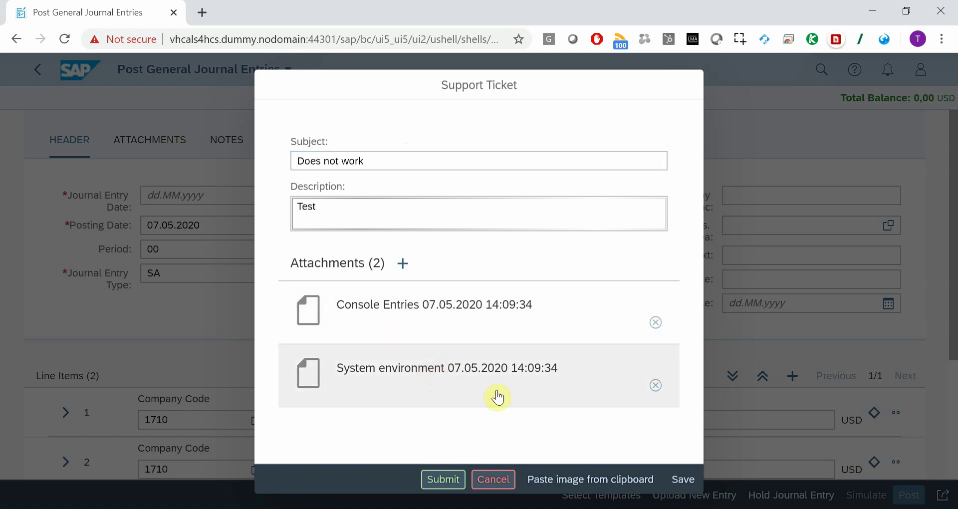
{"action": "left_click", "coordinate": [592, 480]}
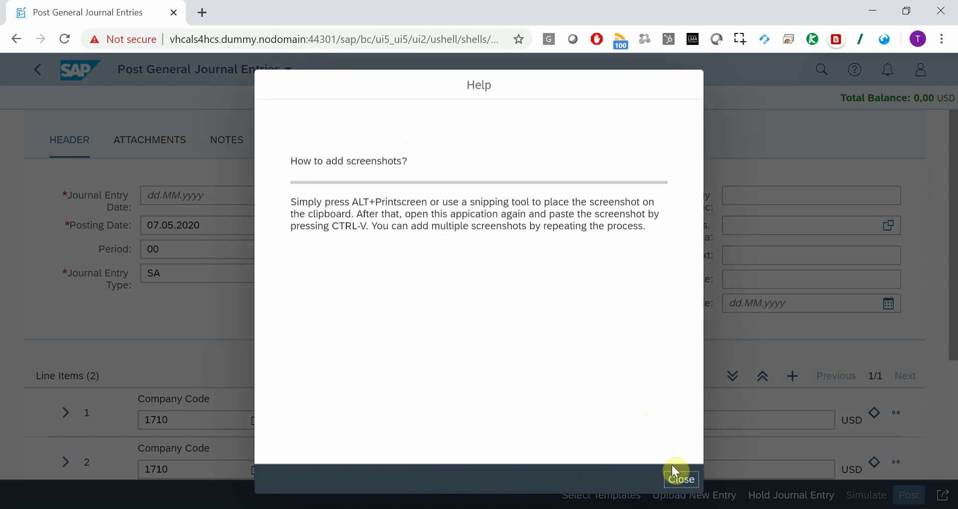
{"action": "left_click", "coordinate": [676, 480]}
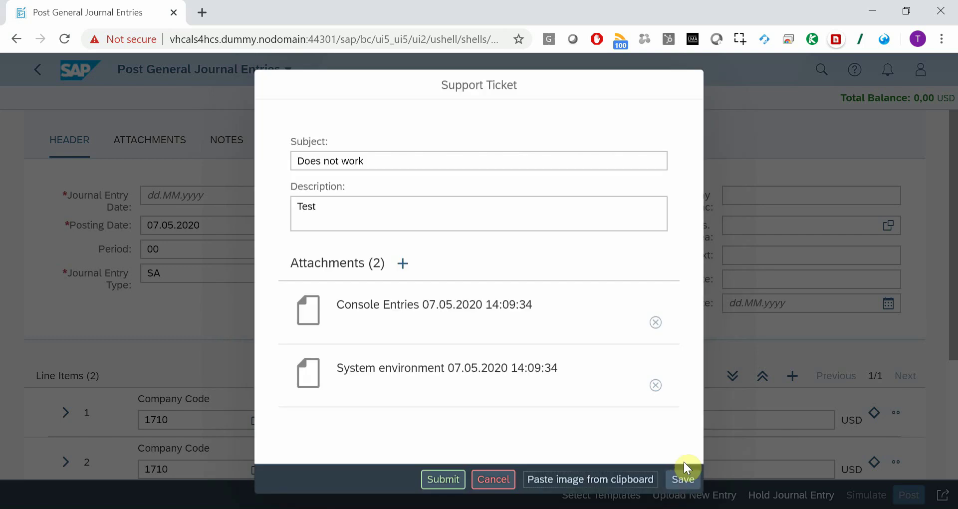
Step: Save the ticket, reopen it to add ScreenShot 1, save again, then view the journal entry's Balances
{"action": "left_click", "coordinate": [683, 478]}
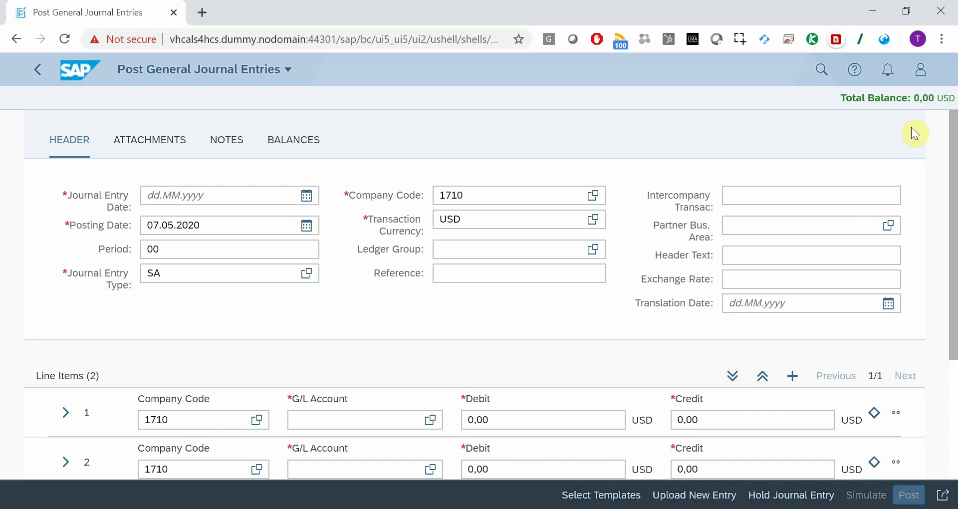
{"action": "left_click", "coordinate": [921, 70]}
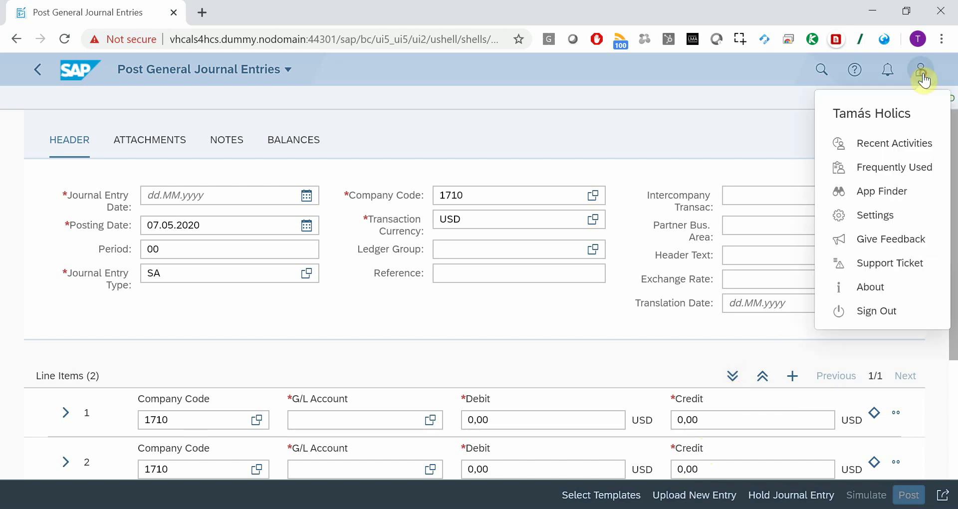
{"action": "left_click", "coordinate": [863, 264]}
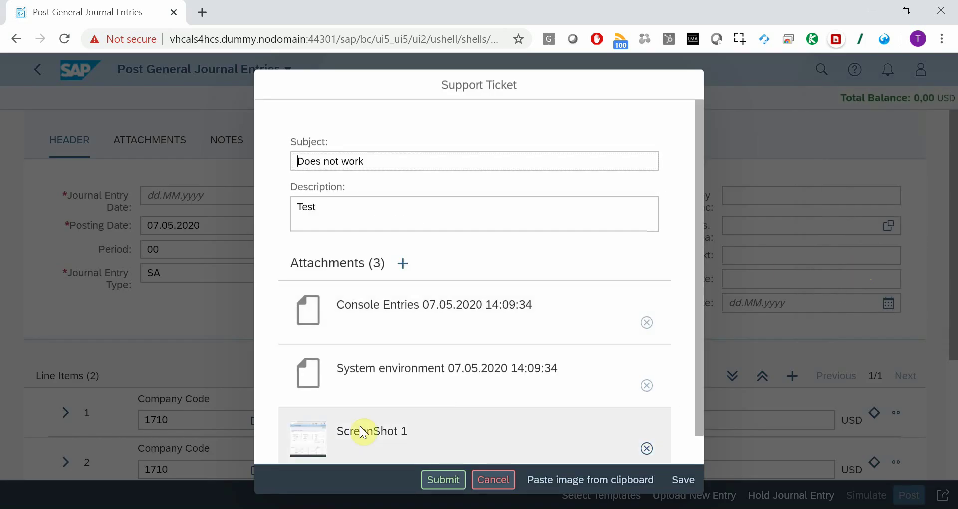
{"action": "left_click", "coordinate": [680, 478]}
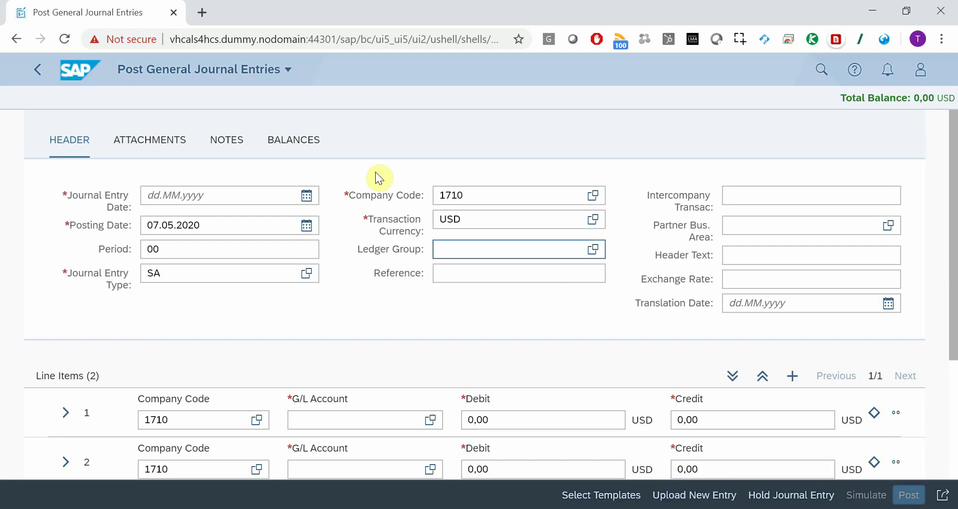
{"action": "left_click", "coordinate": [298, 151]}
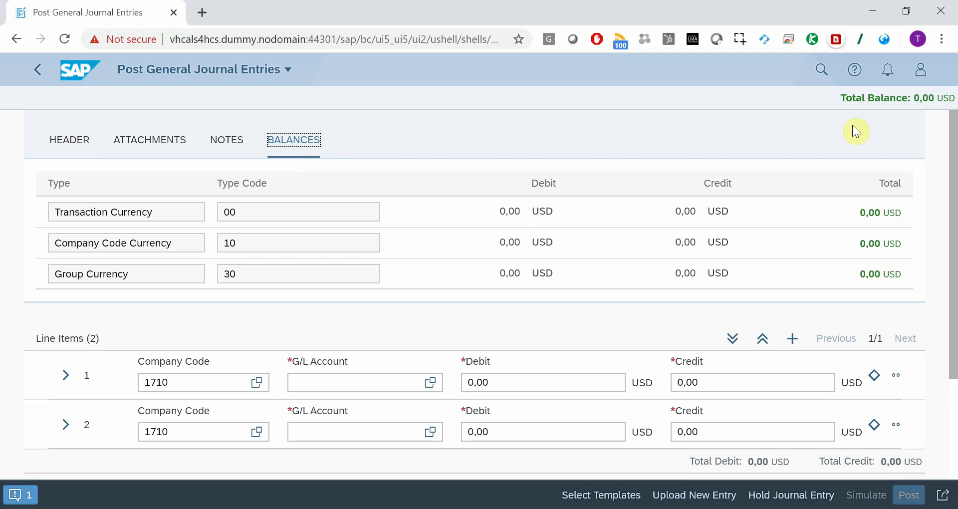
Step: Reopen the Support Ticket, paste ScreenShot 2 with Ctrl+V, and submit it to ServiceNow
{"action": "left_click", "coordinate": [922, 77]}
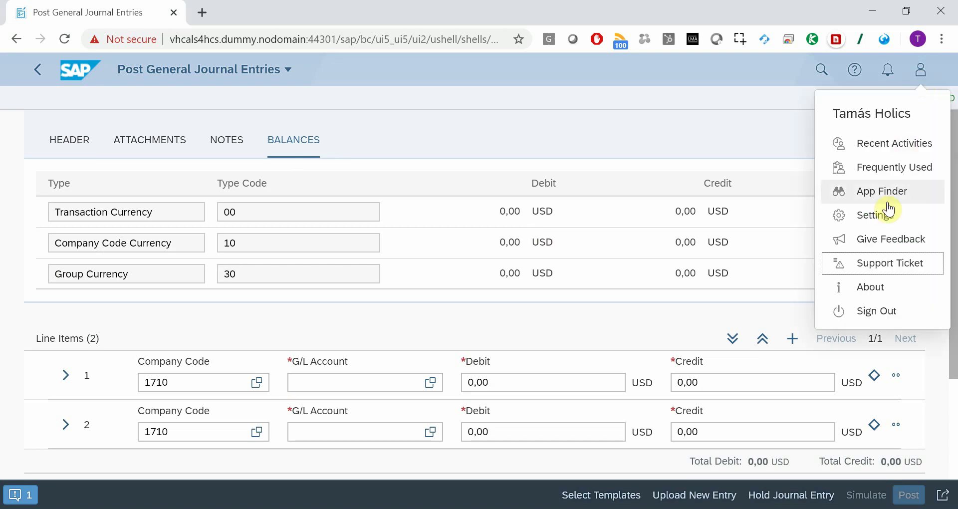
{"action": "left_click", "coordinate": [882, 263]}
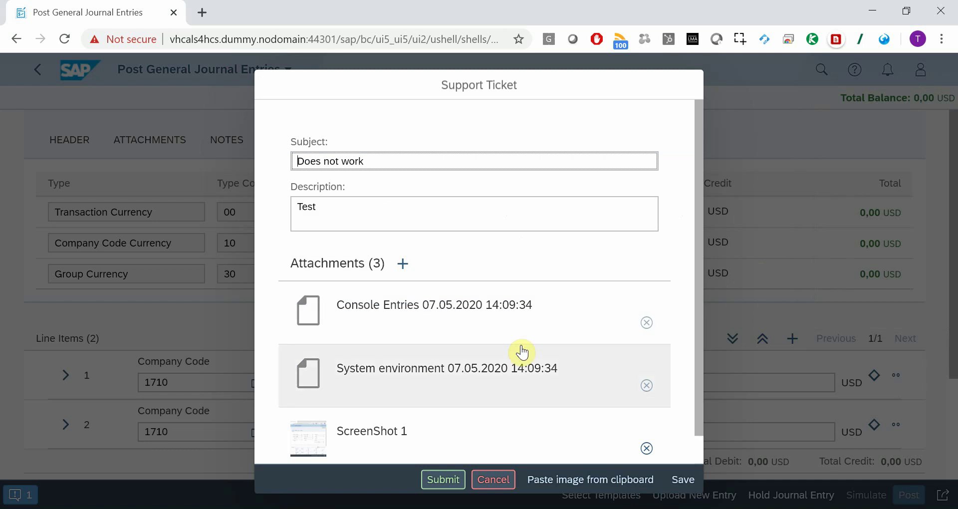
{"action": "key", "text": "ctrl+v"}
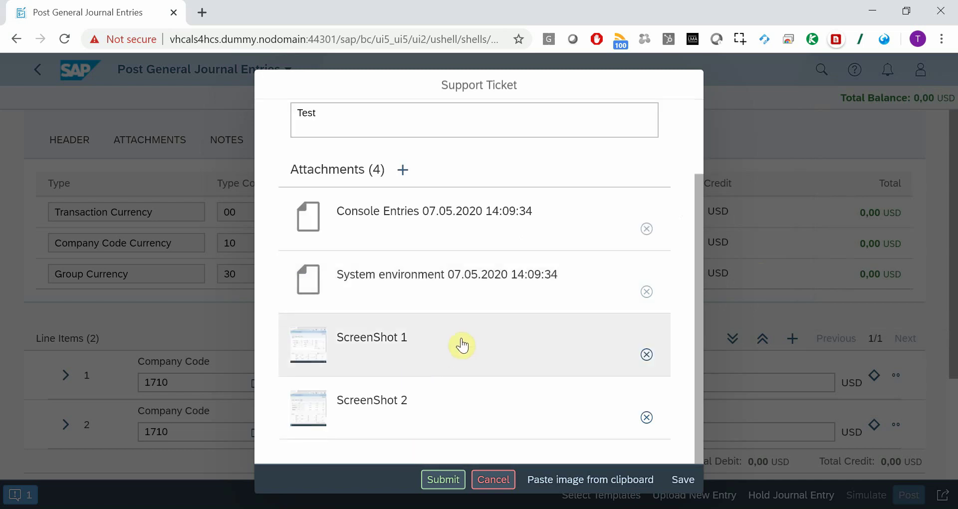
{"action": "scroll", "coordinate": [463, 346], "scroll_direction": "up", "scroll_amount": 3}
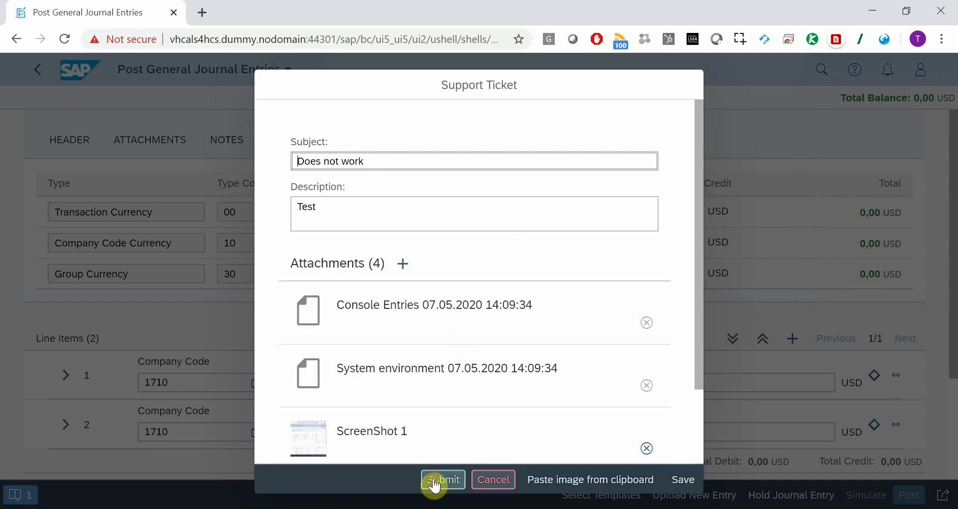
{"action": "left_click", "coordinate": [434, 483]}
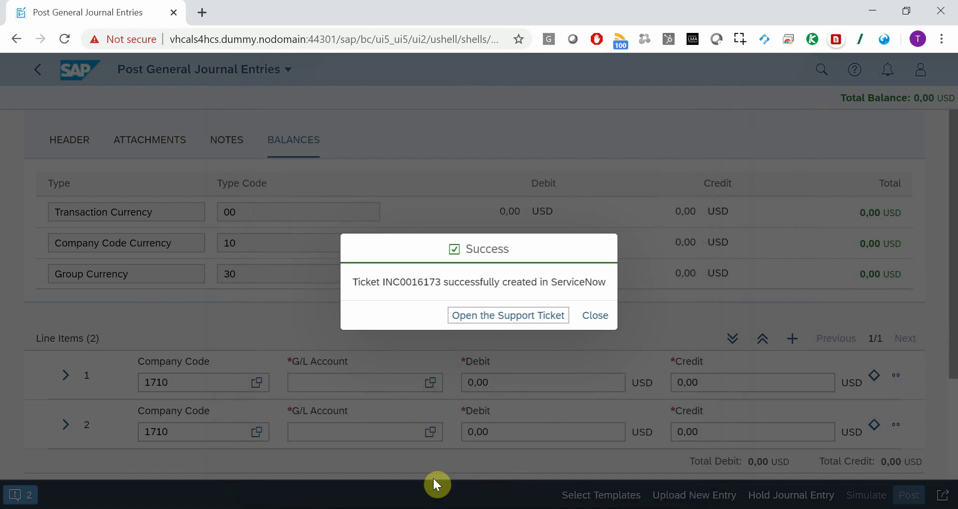
Step: Open the newly created incident, then go to the ServiceNow instance's main site
{"action": "left_click", "coordinate": [508, 318]}
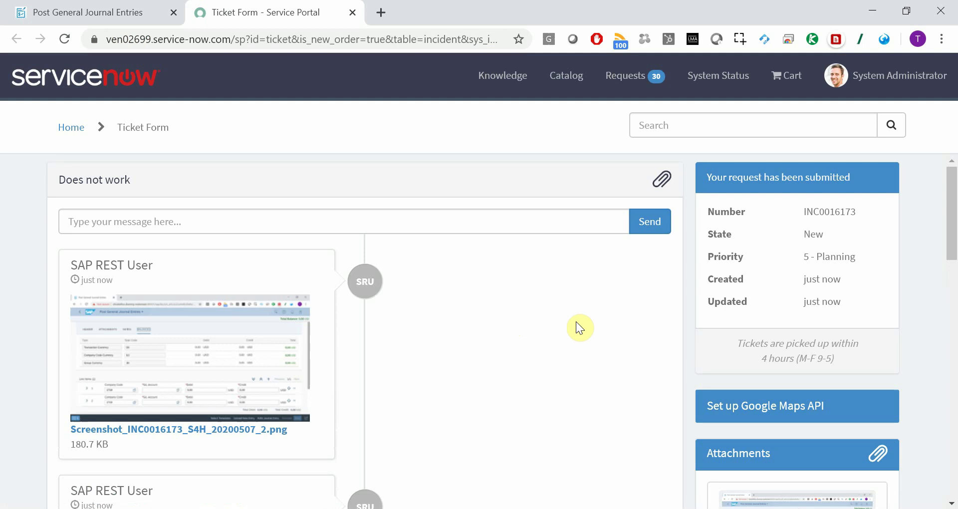
{"action": "left_click", "coordinate": [306, 39]}
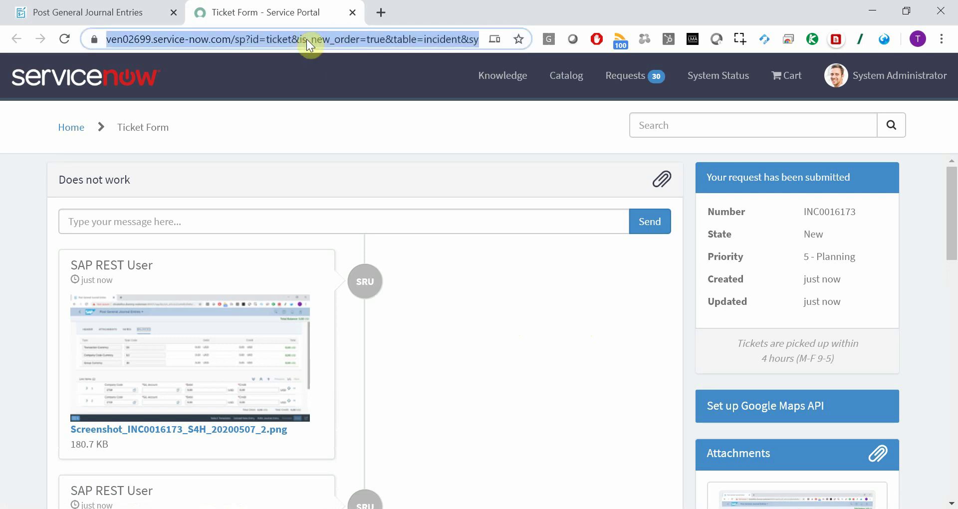
{"action": "type", "text": "ven02699.service-now.com"}
{"action": "key", "text": "Return"}
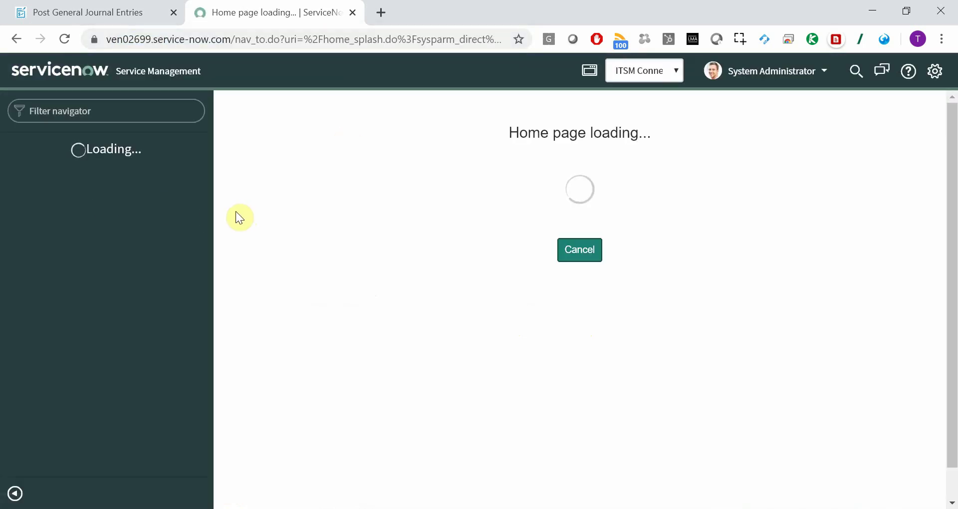
{"action": "left_click", "coordinate": [107, 238]}
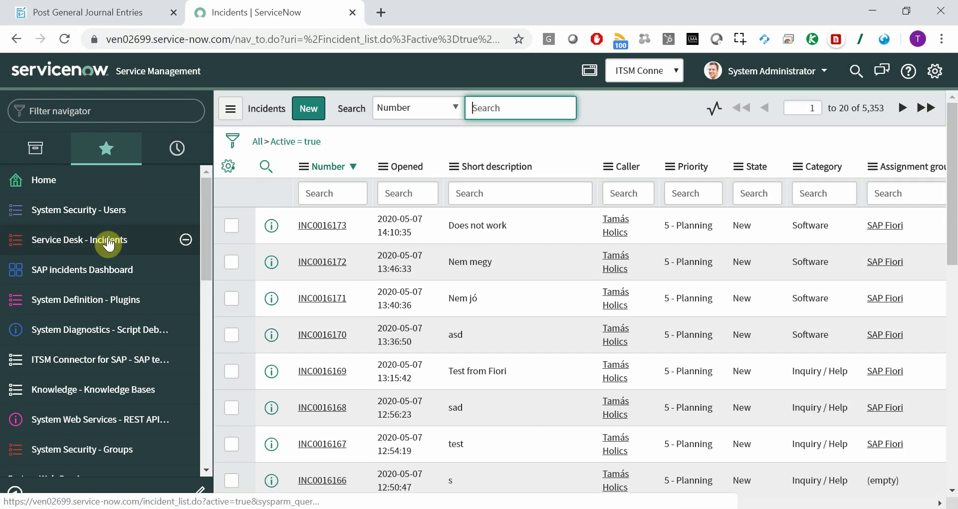
{"action": "left_click", "coordinate": [324, 227]}
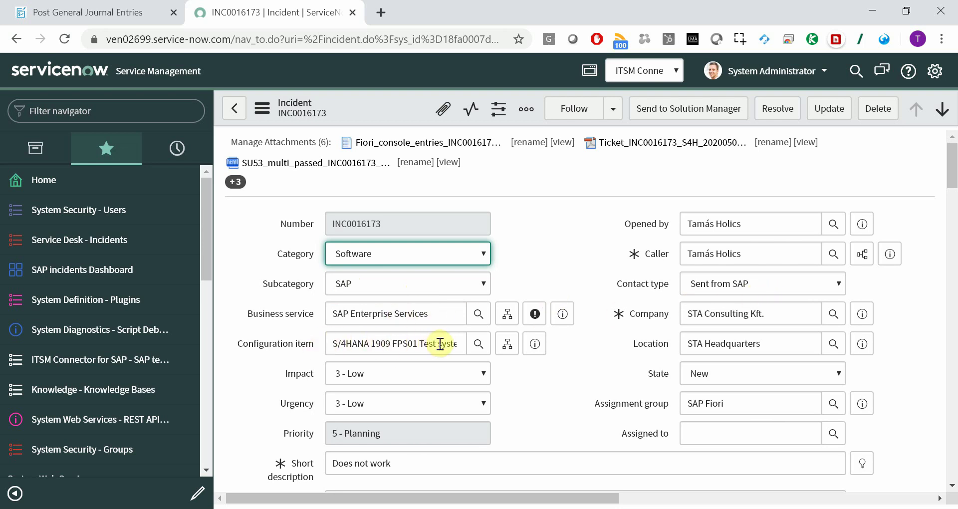
{"action": "scroll", "coordinate": [584, 373], "scroll_direction": "down", "scroll_amount": 4}
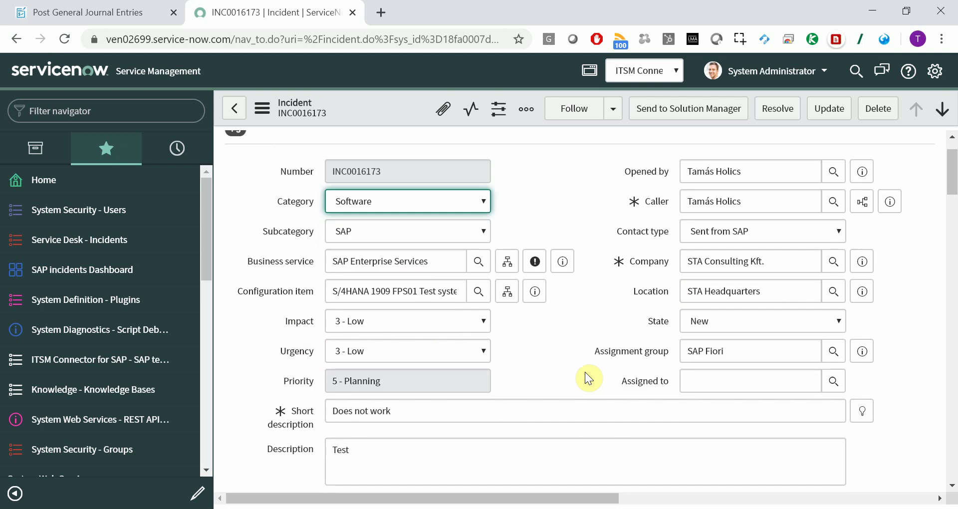
{"action": "scroll", "coordinate": [584, 372], "scroll_direction": "up", "scroll_amount": 4}
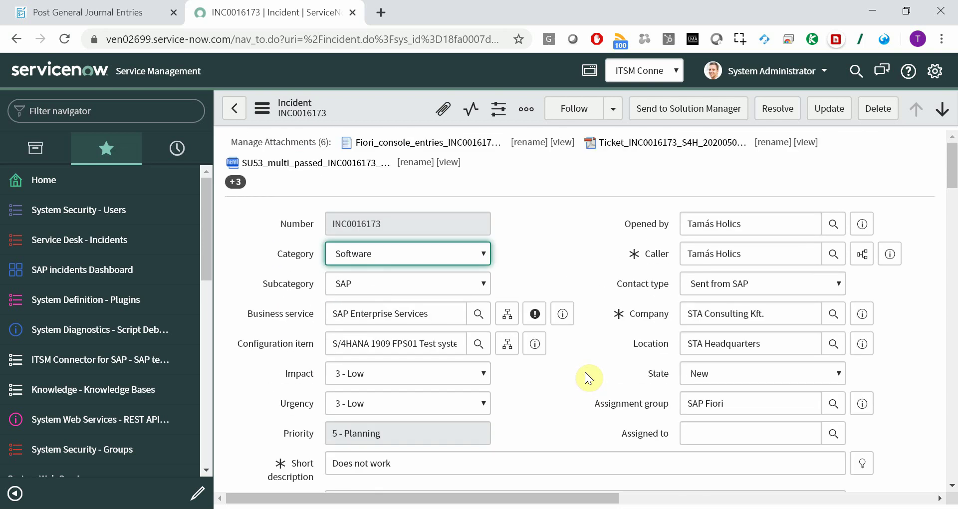
{"action": "left_click", "coordinate": [282, 142]}
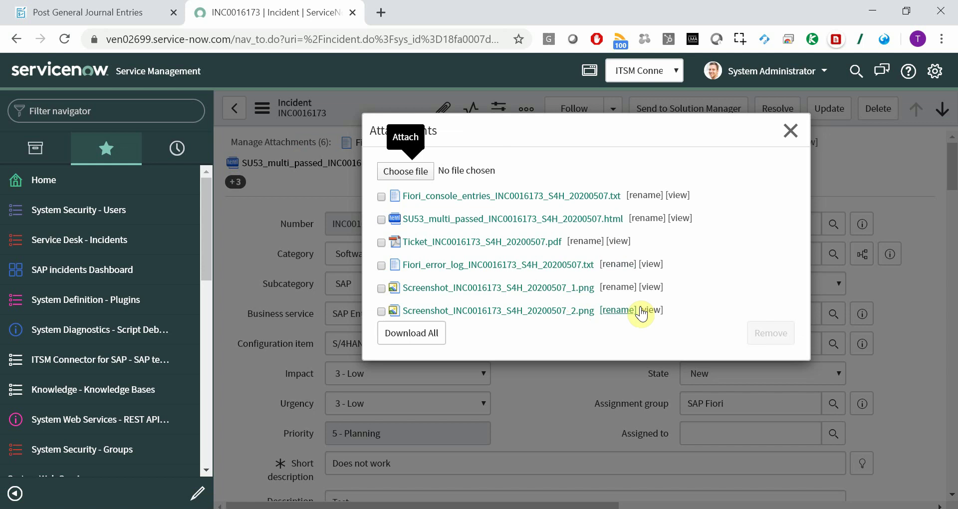
{"action": "left_click", "coordinate": [650, 310]}
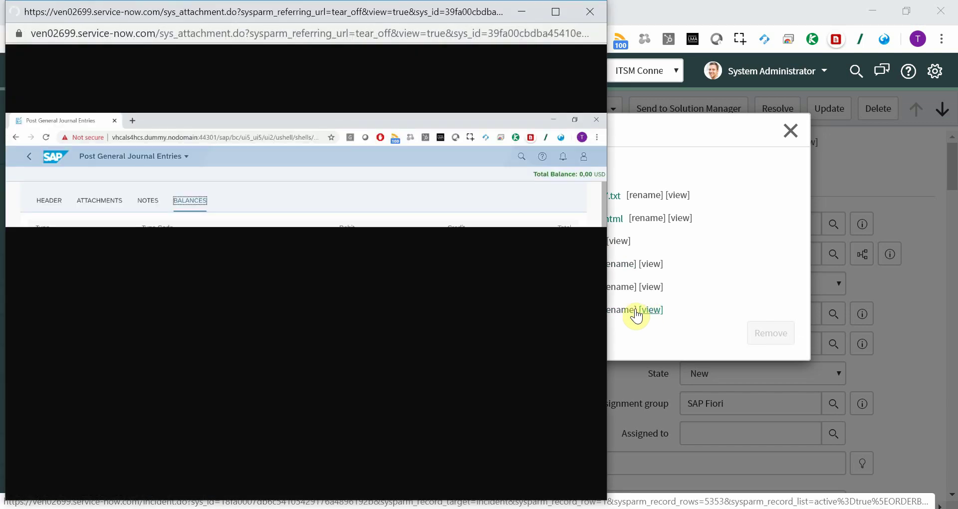
{"action": "left_click", "coordinate": [590, 11]}
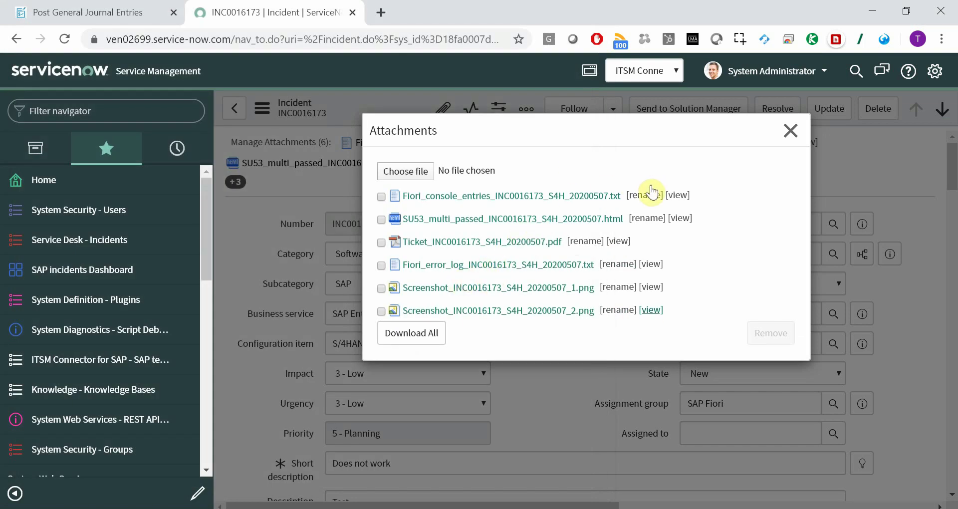
{"action": "left_click", "coordinate": [677, 196]}
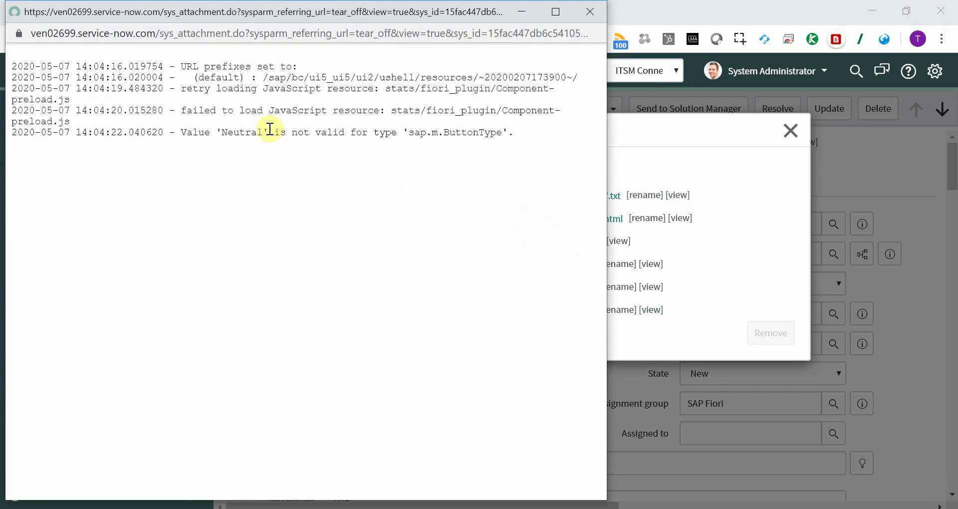
{"action": "left_click", "coordinate": [590, 11]}
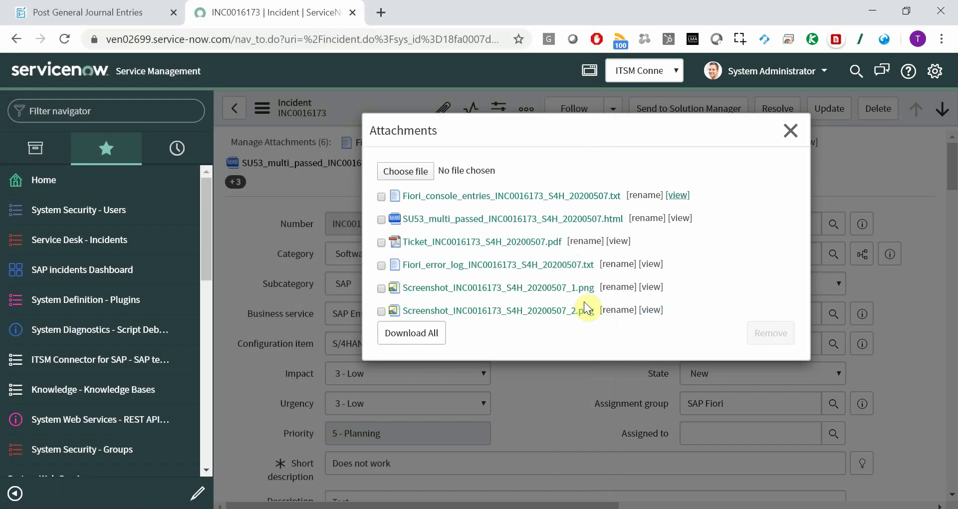
{"action": "left_click", "coordinate": [790, 130]}
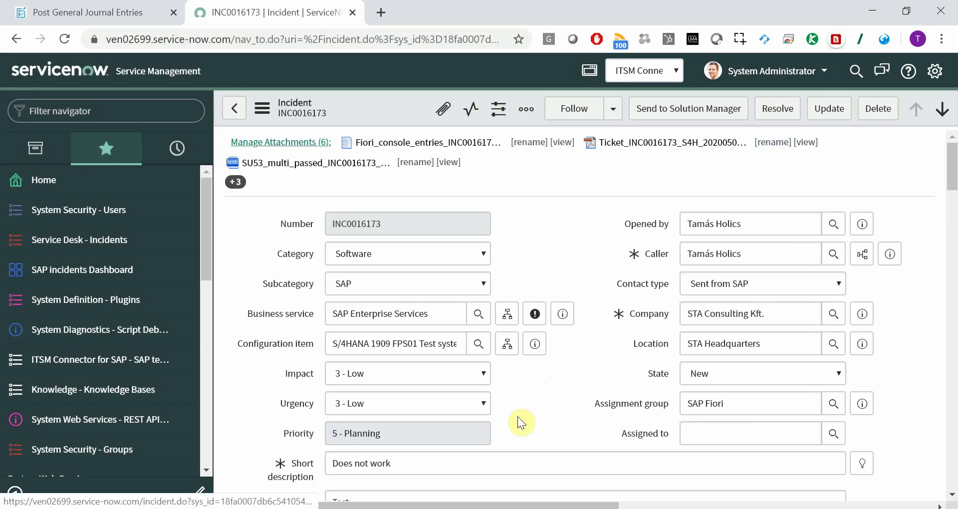
Step: Open the incident's SAP technical details record SAPT0006073
{"action": "scroll", "coordinate": [517, 416], "scroll_direction": "down", "scroll_amount": 20}
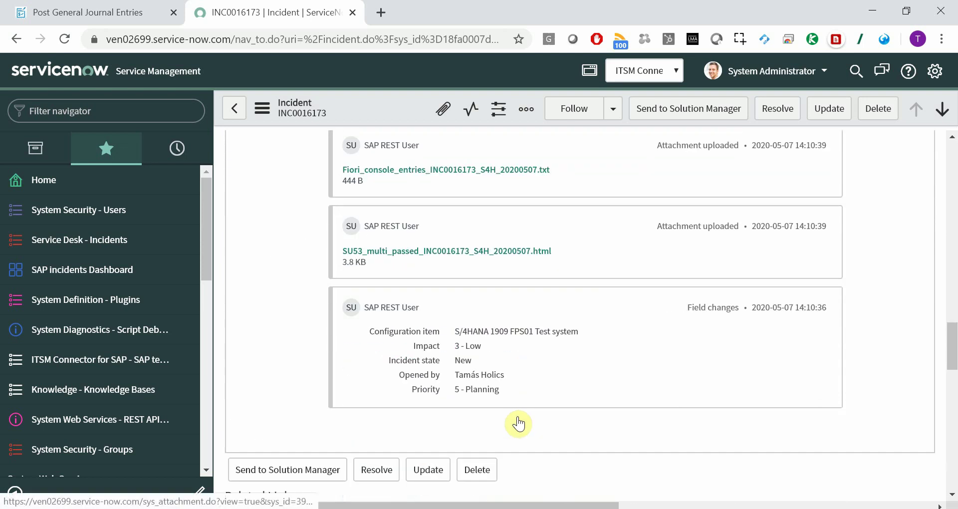
{"action": "scroll", "coordinate": [519, 423], "scroll_direction": "down", "scroll_amount": 2}
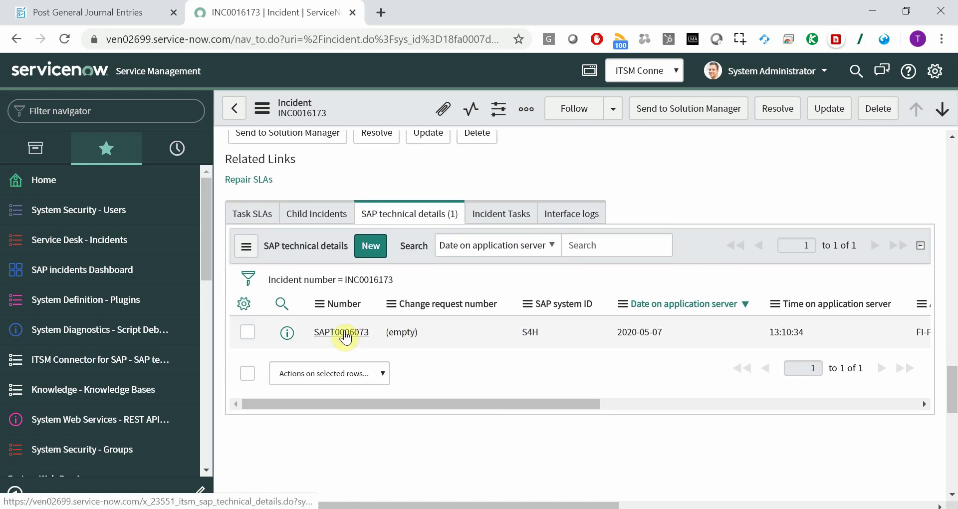
{"action": "left_click", "coordinate": [343, 333]}
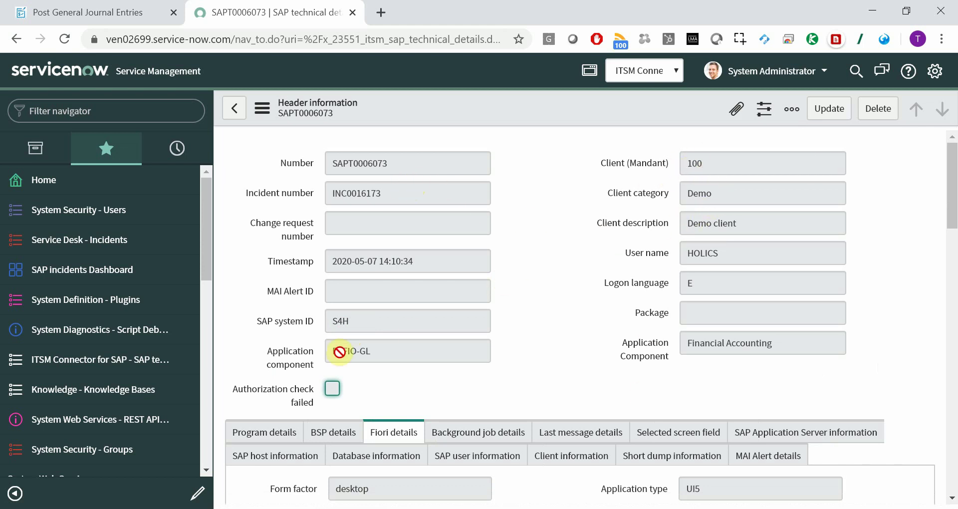
Step: Browse the record's SAP Application Server, SAP host, Database and SAP user information tabs
{"action": "scroll", "coordinate": [403, 353], "scroll_direction": "down", "scroll_amount": 6}
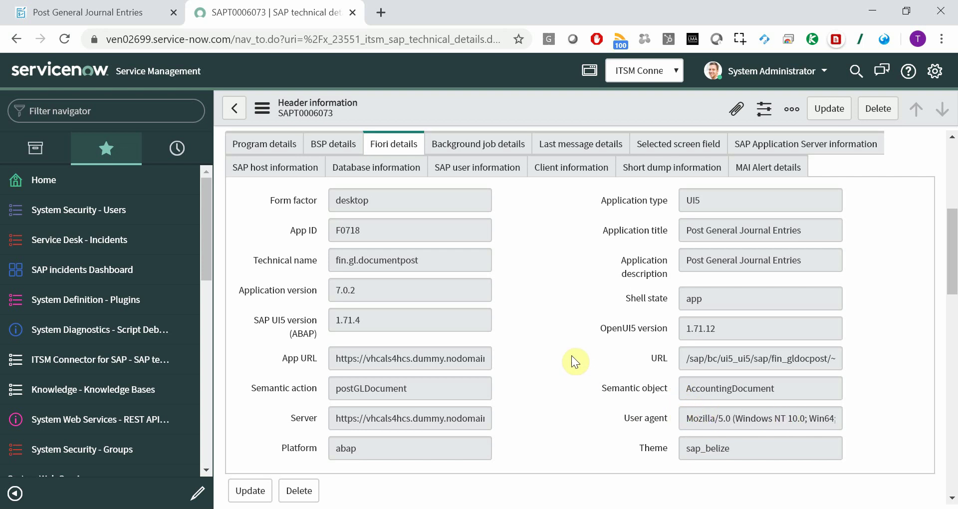
{"action": "left_click", "coordinate": [789, 155]}
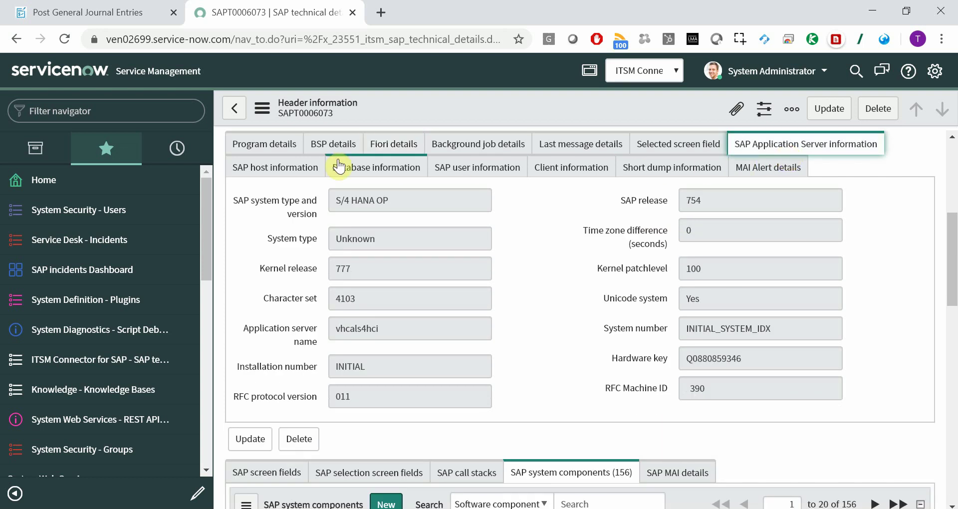
{"action": "left_click", "coordinate": [309, 172]}
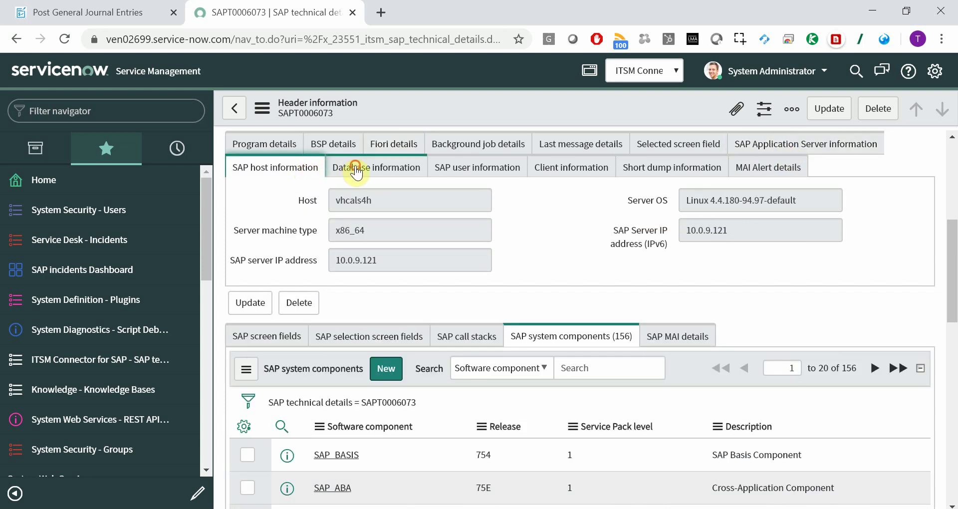
{"action": "left_click", "coordinate": [349, 169]}
{"action": "left_click", "coordinate": [457, 172]}
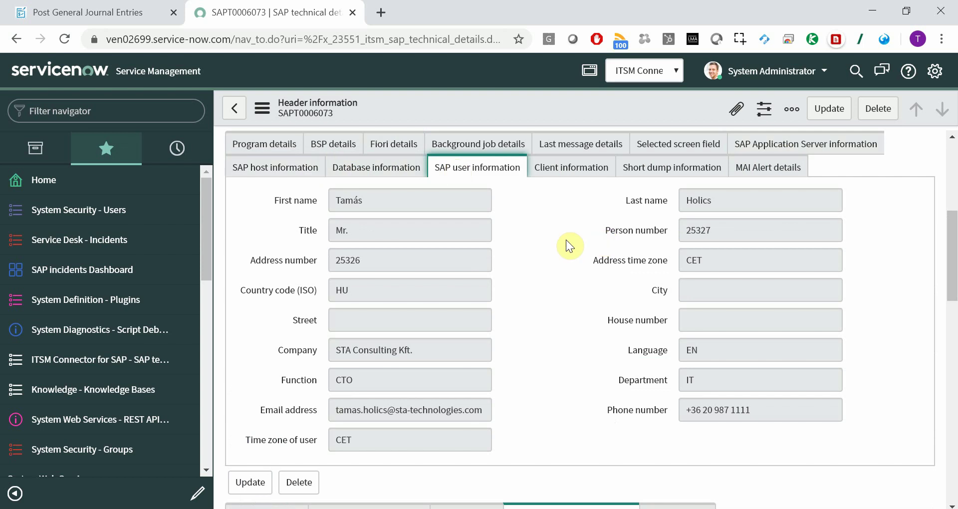
{"action": "scroll", "coordinate": [566, 240], "scroll_direction": "up", "scroll_amount": 5}
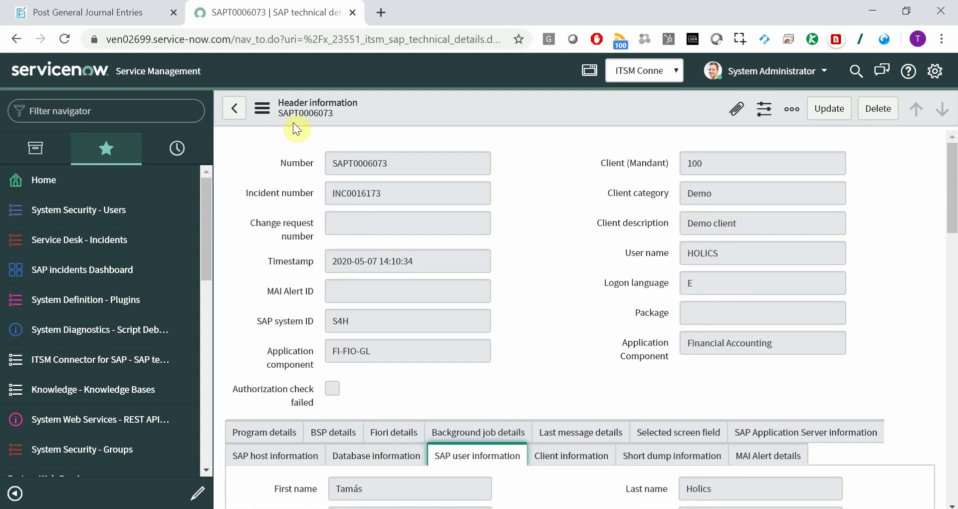
Step: Return to incident INC0016173, check Assignment group SAP Fiori, and load sta-technologies.com in a new tab
{"action": "left_click", "coordinate": [234, 115]}
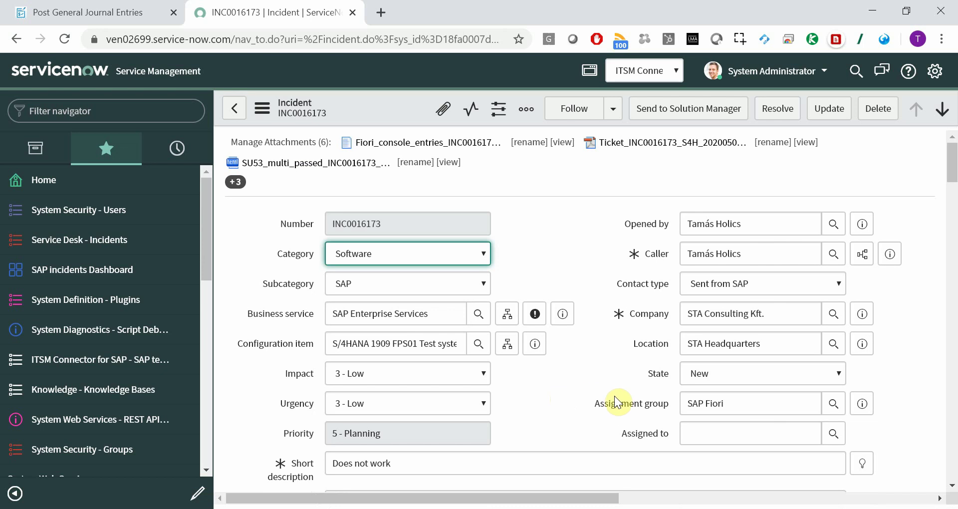
{"action": "left_click", "coordinate": [734, 404]}
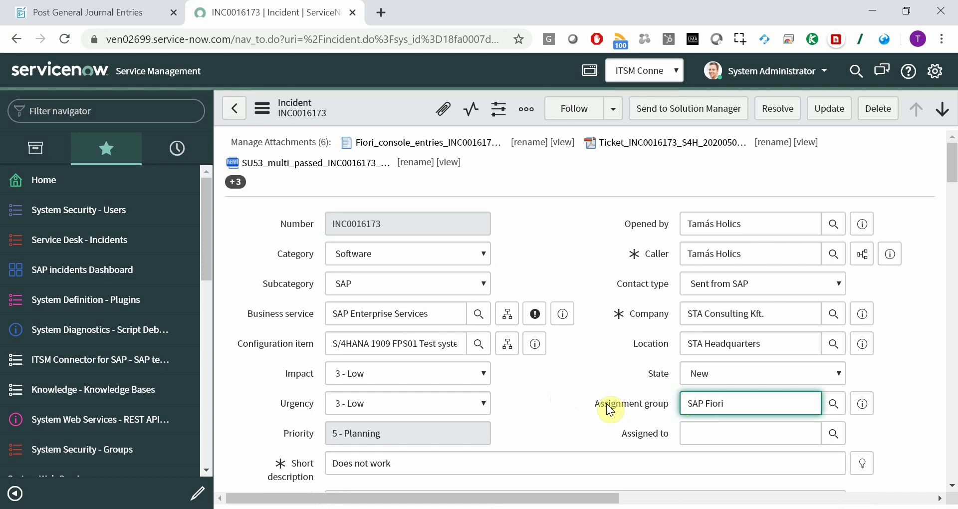
{"action": "key", "text": "ctrl+t"}
{"action": "type", "text": "sta-te"}
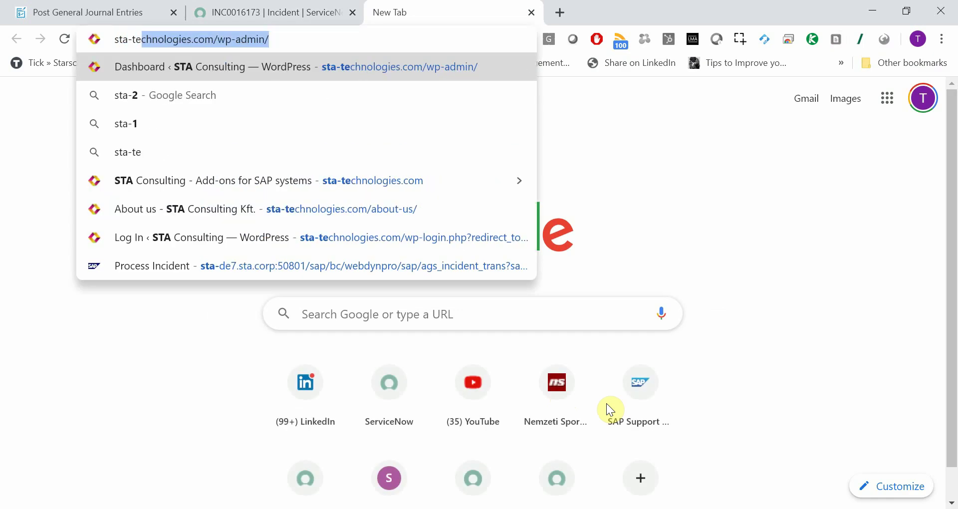
{"action": "type", "text": "chnologies.com"}
{"action": "key", "text": "Delete"}
{"action": "key", "text": "Return"}
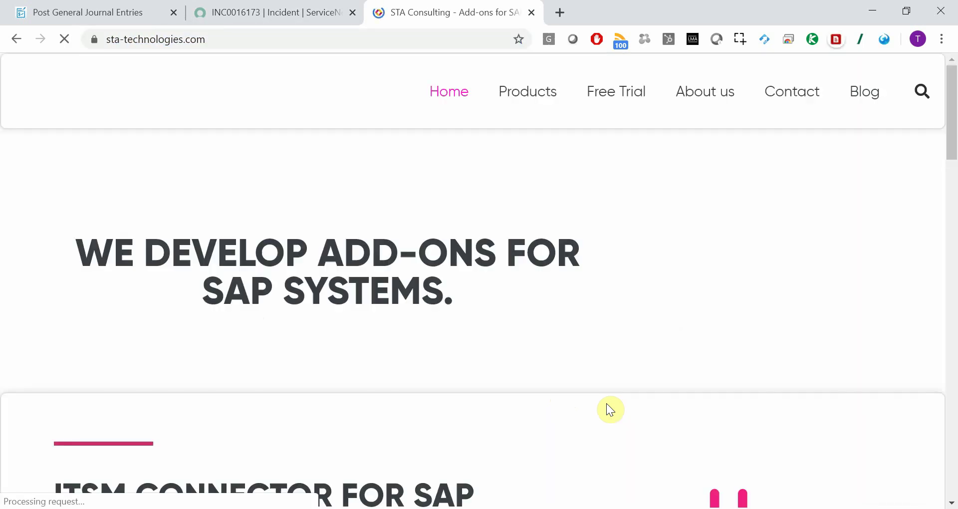